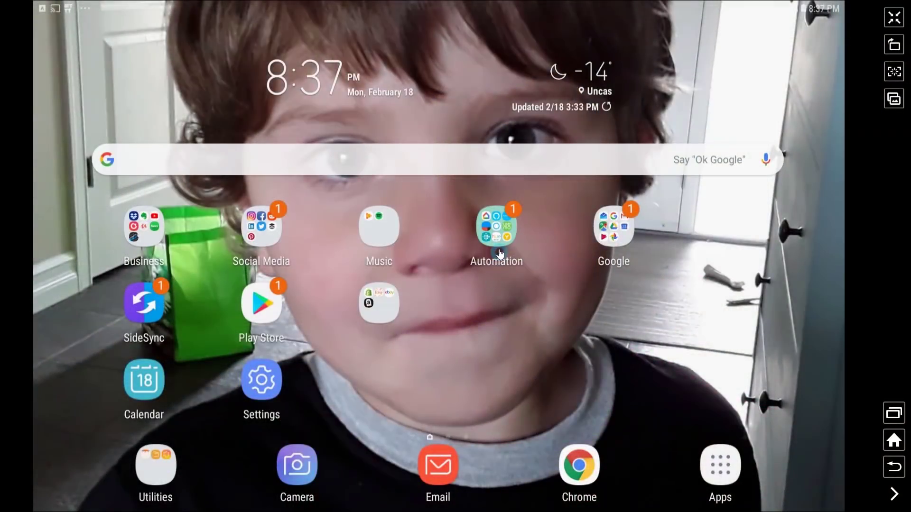
- Expand the home-screen Automation folder to show Alexa, Harmony, IFTTT, Hue and SmartThings
left_click(502, 228)
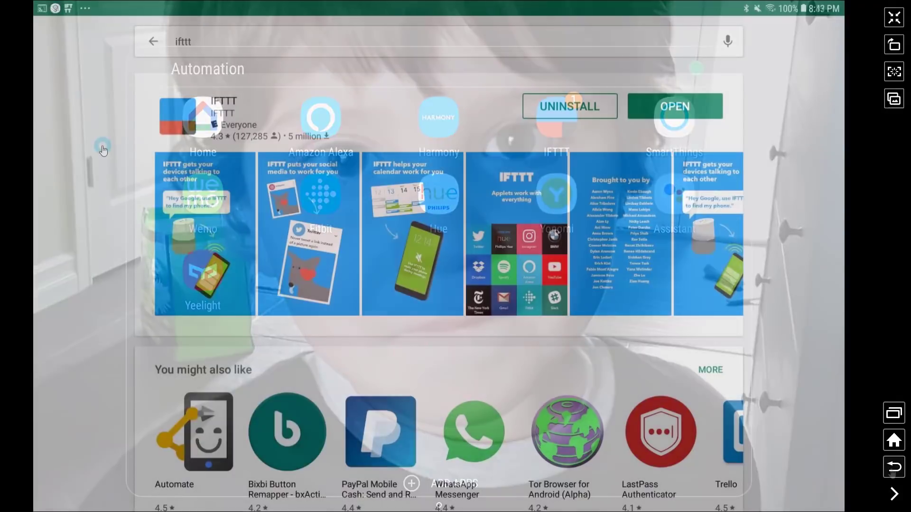
scroll(98, 156, "down", 8)
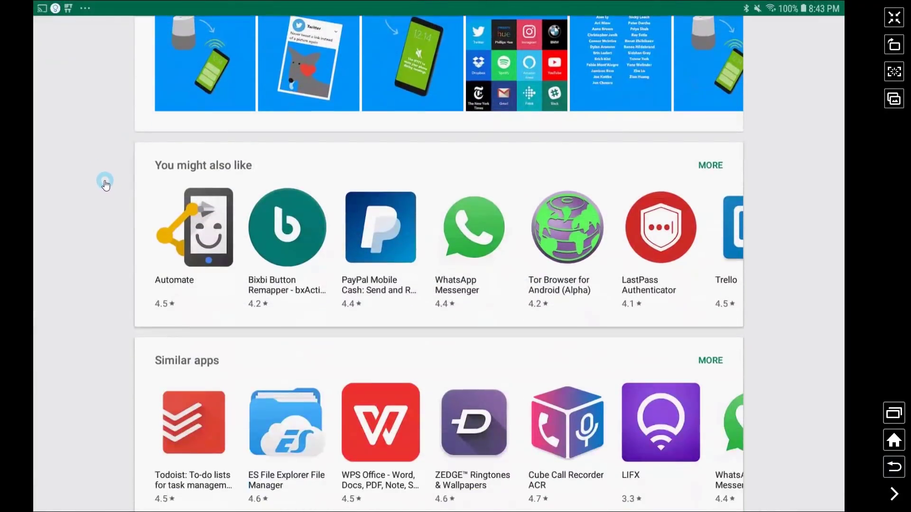
scroll(106, 186, "down", 8)
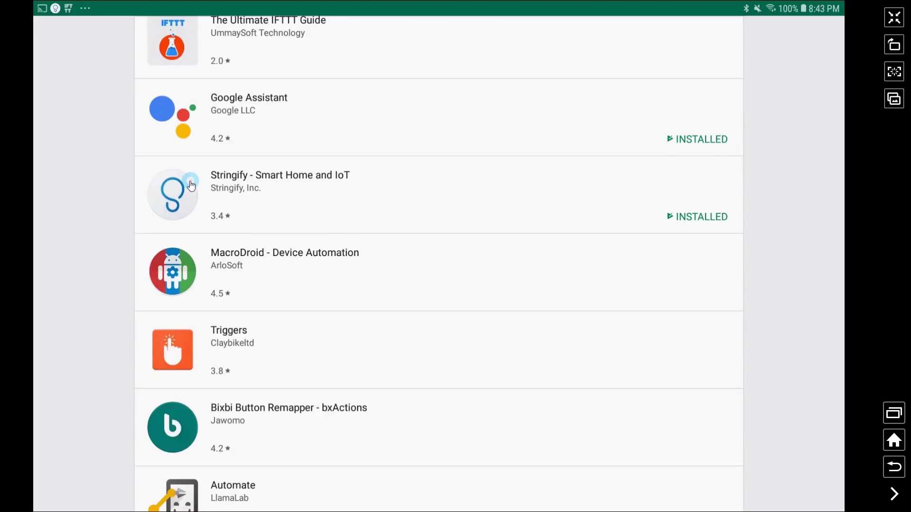
scroll(190, 181, "down", 3)
scroll(189, 180, "down", 2)
scroll(187, 178, "down", 6)
scroll(184, 182, "down", 3)
scroll(184, 183, "down", 2)
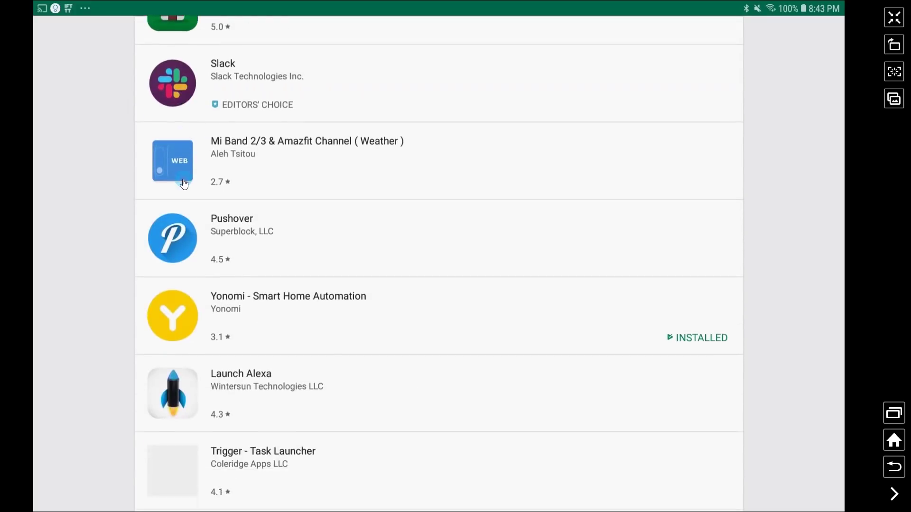
scroll(184, 185, "down", 5)
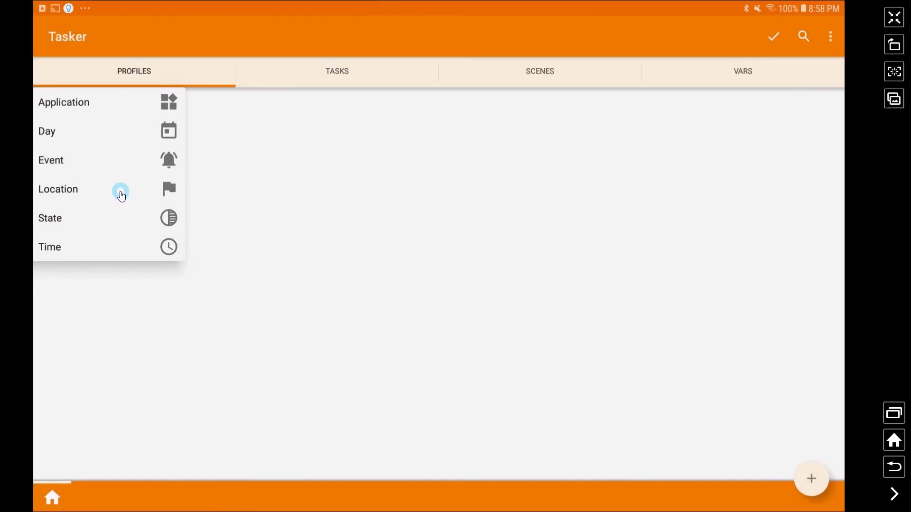
- Create a profile triggered by the Power > Battery Level state, raising the range's upper limit
left_click(110, 226)
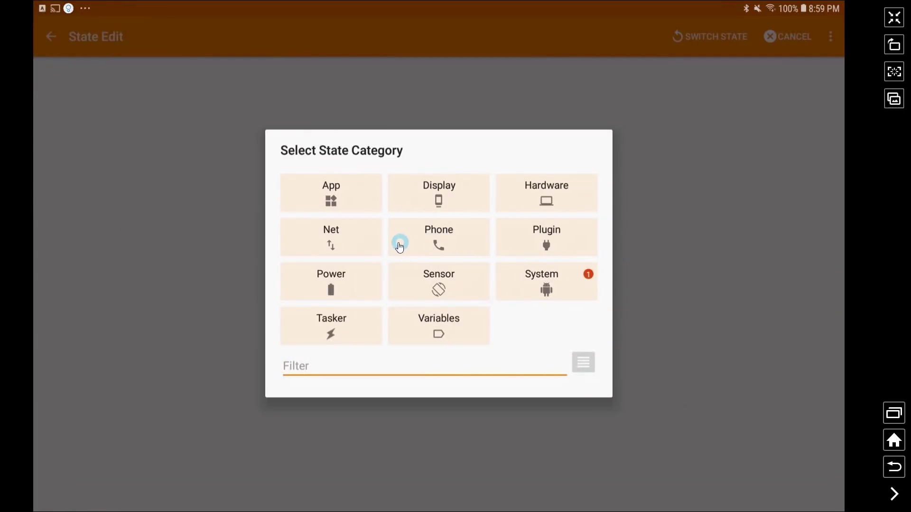
left_click(354, 283)
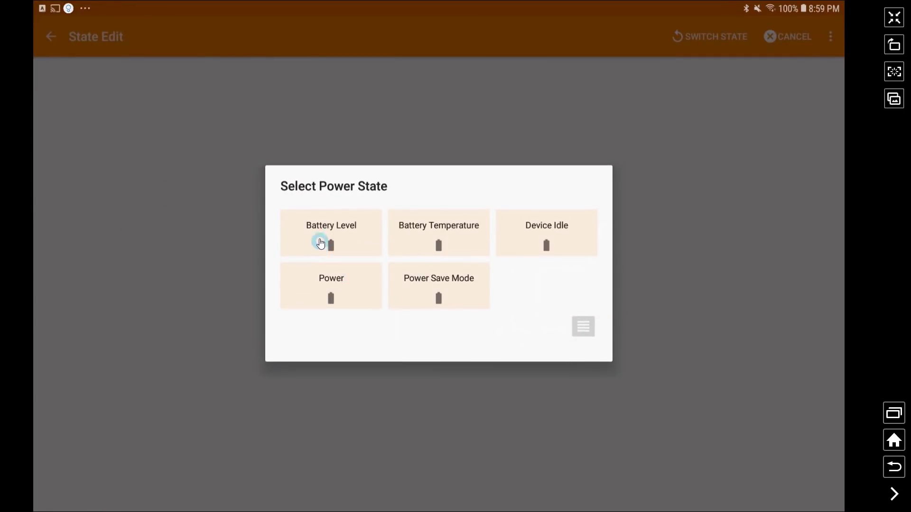
left_click(321, 225)
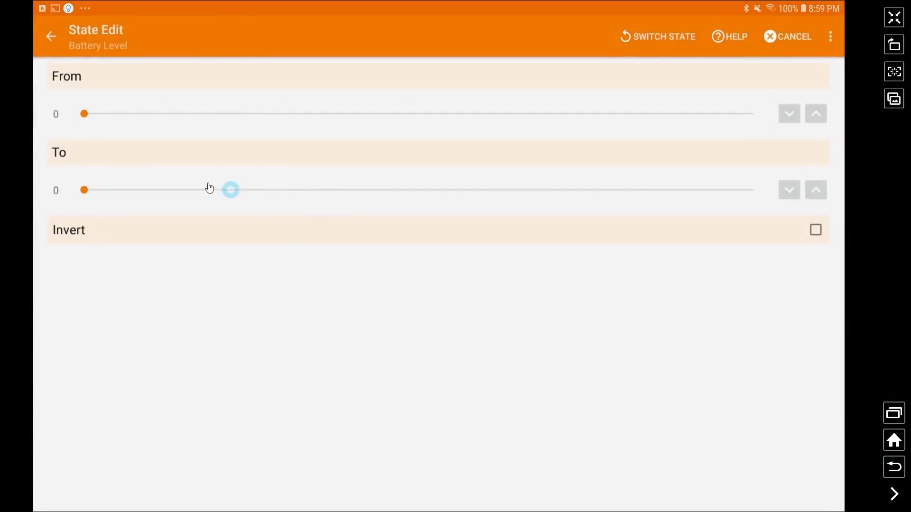
left_click_drag(83, 191, 178, 193)
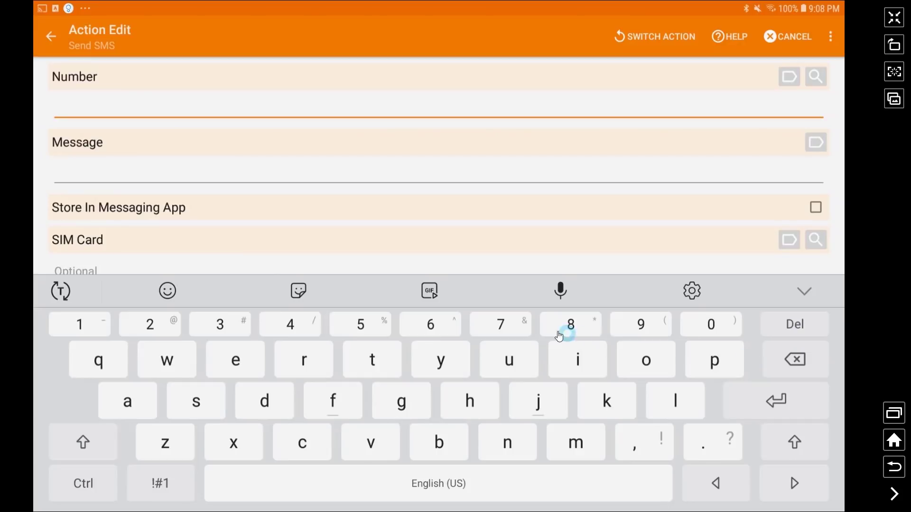
- Enter the recipient's phone number in the Send SMS action before writing the message
left_click(500, 325)
left_click(571, 325)
left_click(711, 325)
left_click(658, 327)
left_click(650, 330)
left_click(649, 331)
left_click(649, 331)
left_click(641, 325)
left_click(640, 325)
left_click(640, 326)
left_click(101, 165)
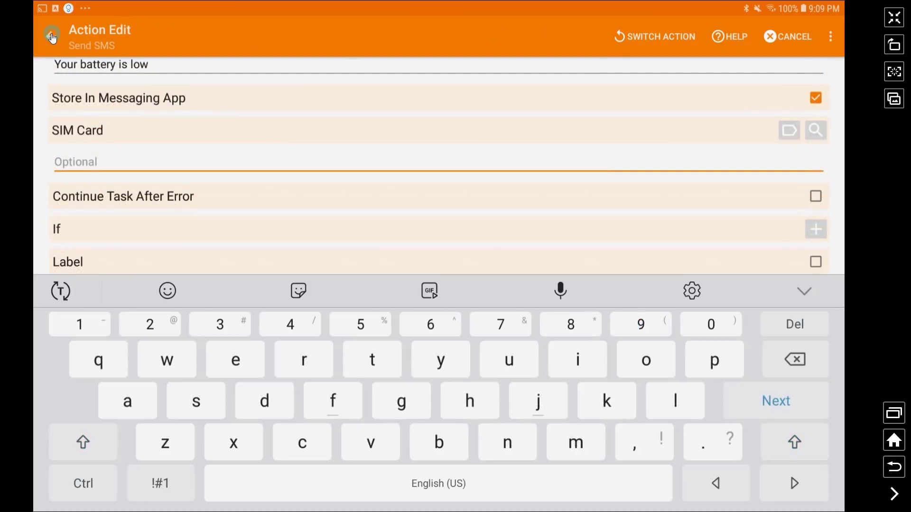
- Save the Send SMS action and task, returning to Tasker's Profiles list
left_click(52, 37)
left_click_drag(409, 191, 368, 176)
left_click(49, 37)
left_click(107, 203)
left_click(97, 147)
left_click(332, 214)
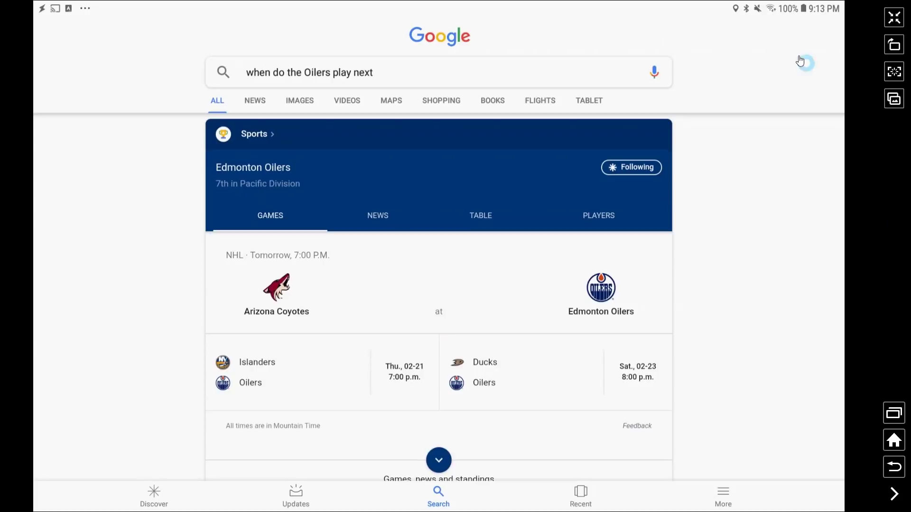
- Launch Google Assistant from the search-bar microphone and the folder's Assistant icon
left_click(654, 72)
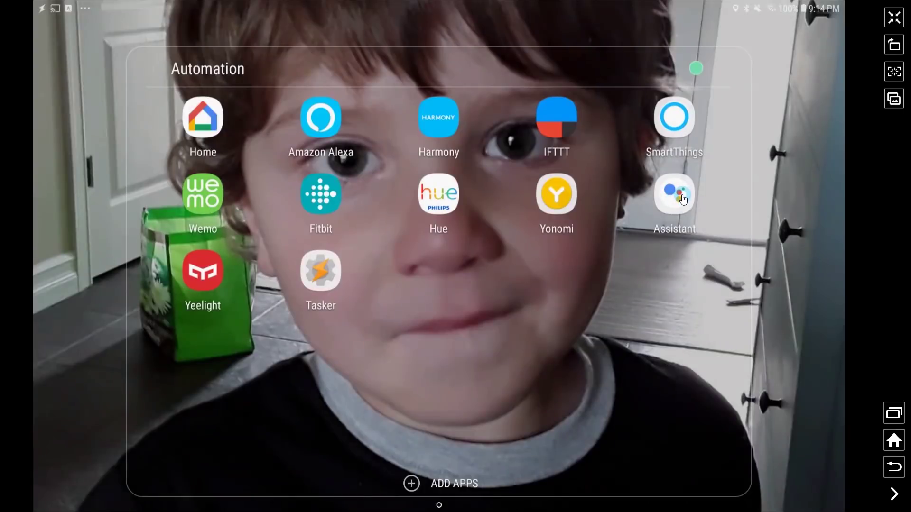
left_click(673, 200)
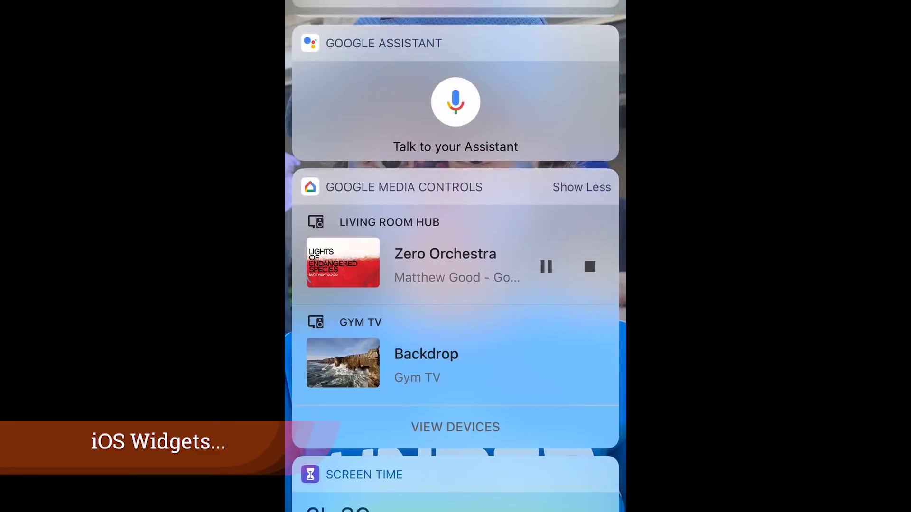
scroll(456, 257, "down", 10)
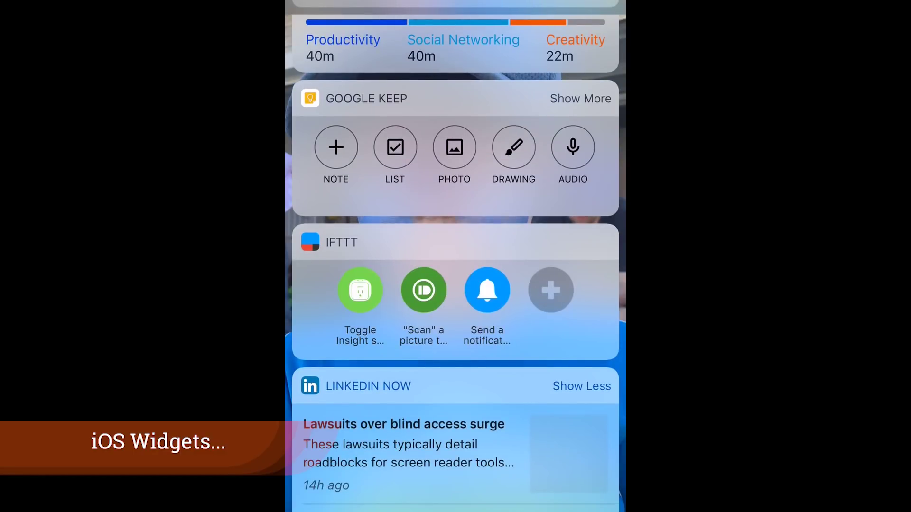
scroll(456, 256, "down", 10)
scroll(455, 257, "down", 10)
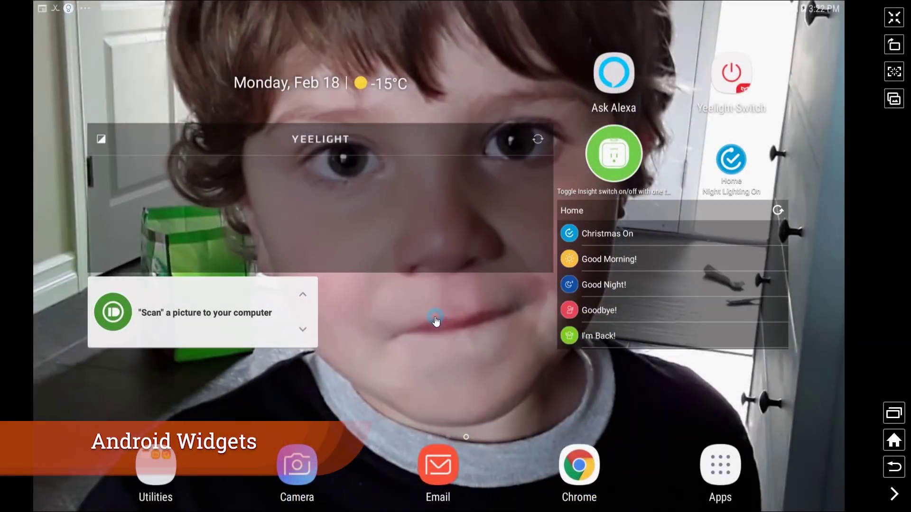
- Place Fitbit's Primary Goal step-count widget on the home screen, then view Google Home devices by room
left_click(403, 323)
left_click(443, 470)
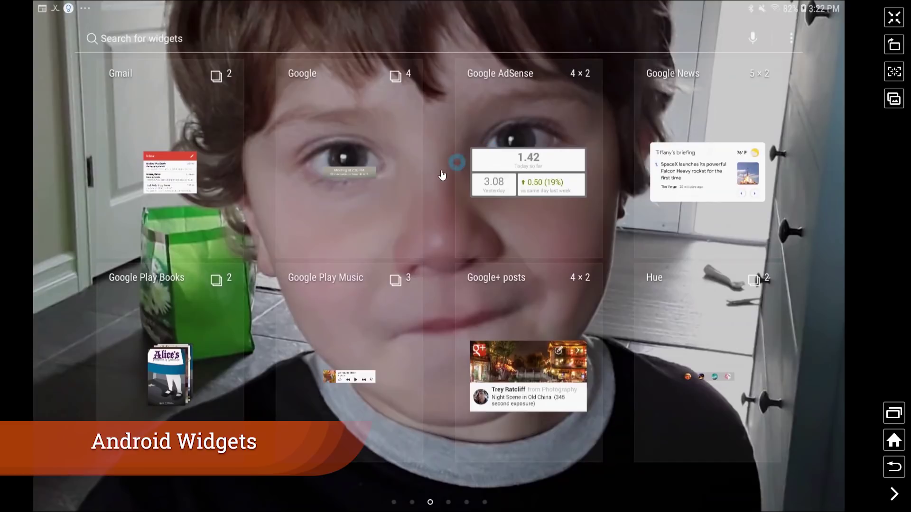
left_click_drag(341, 210, 608, 218)
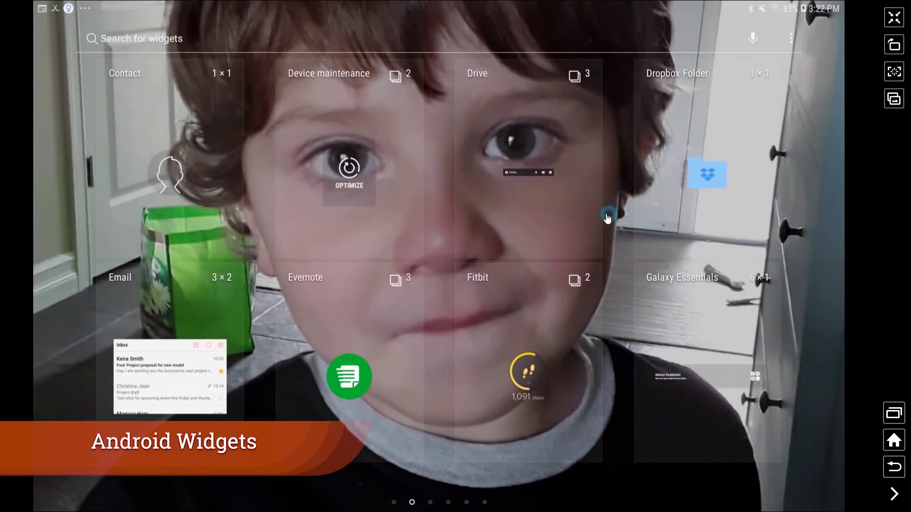
left_click(533, 374)
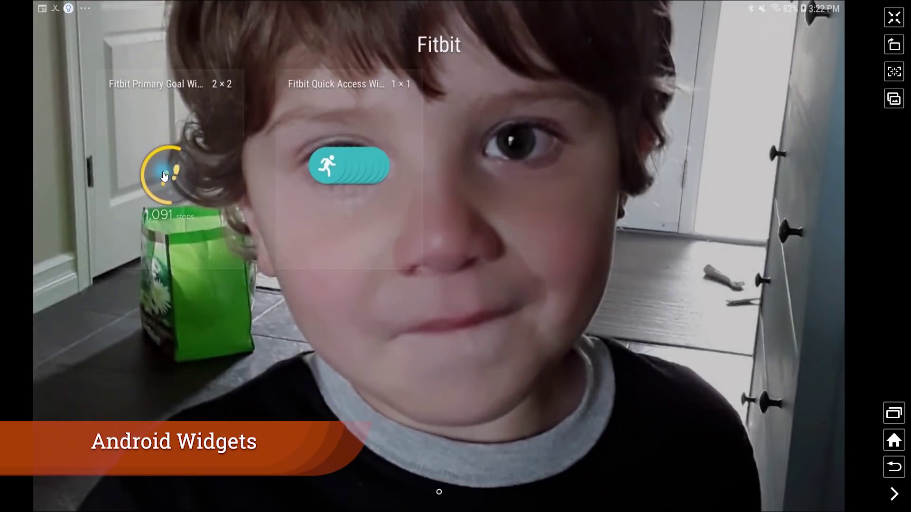
left_click_drag(164, 176, 162, 179)
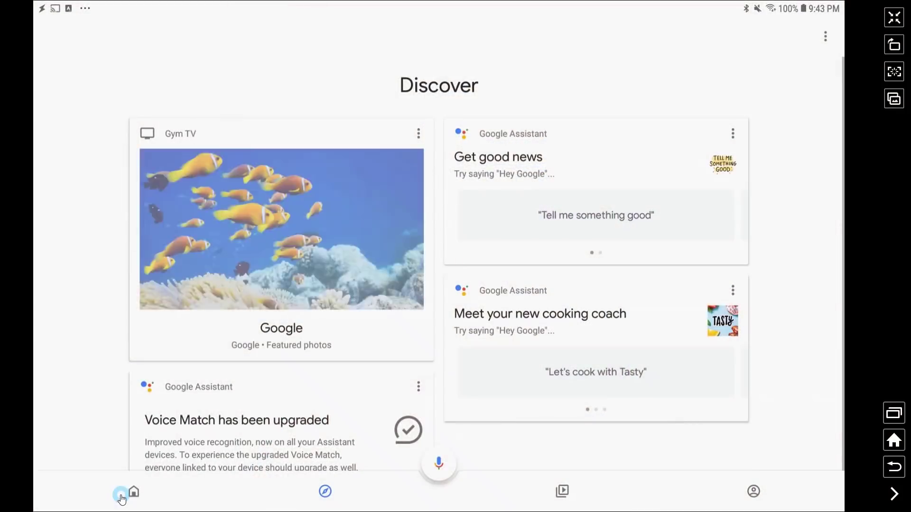
left_click(122, 498)
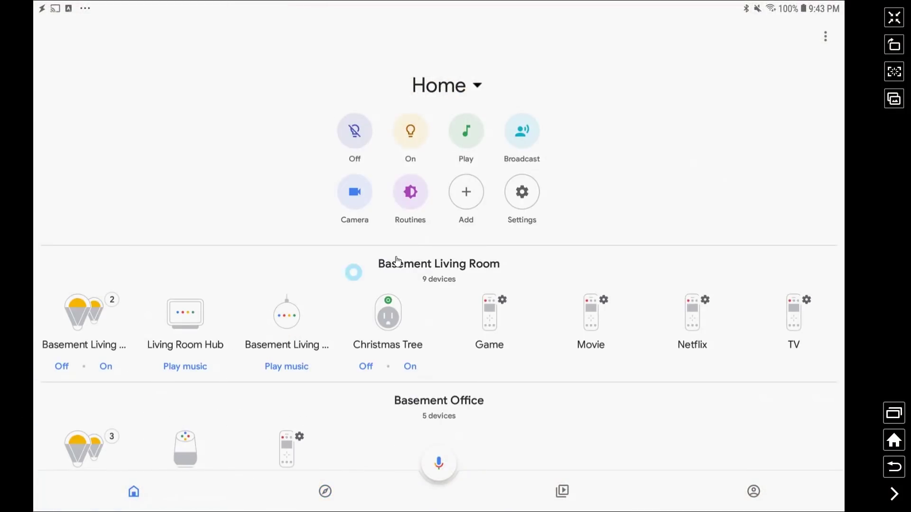
left_click(412, 193)
left_click_drag(371, 346, 292, 446)
left_click_drag(759, 178, 740, 199)
scroll(738, 198, "down", 3)
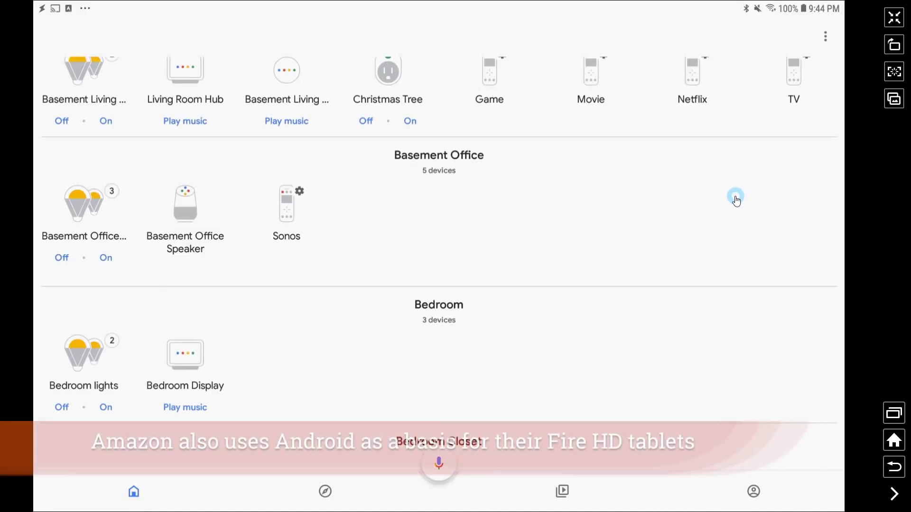
scroll(735, 200, "down", 5)
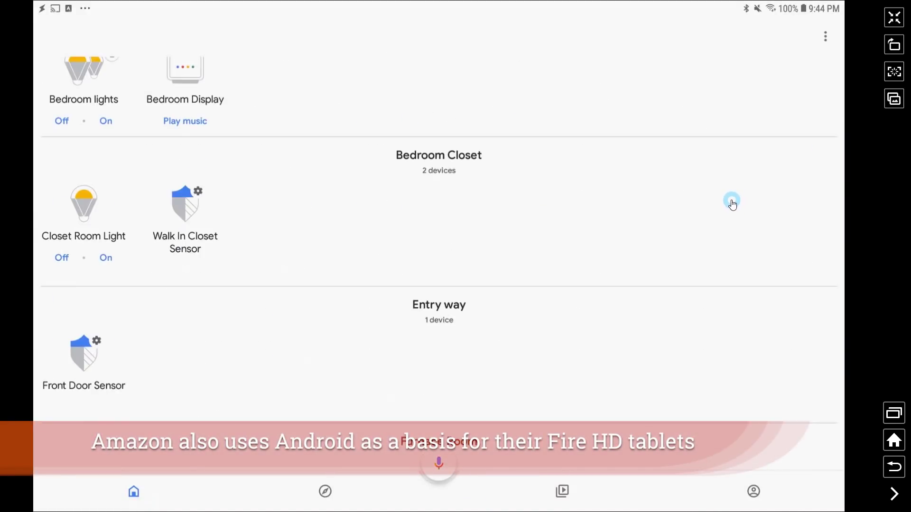
scroll(733, 203, "down", 5)
scroll(733, 203, "down", 2)
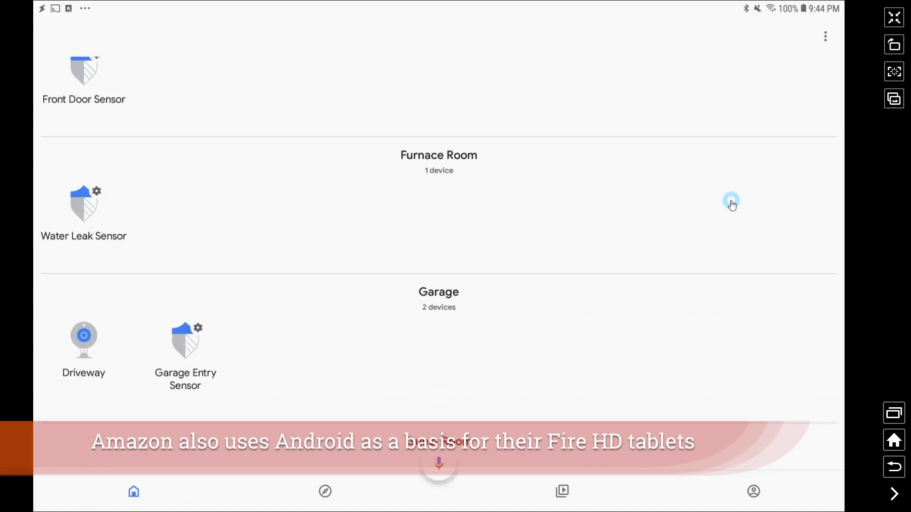
scroll(731, 204, "down", 6)
scroll(726, 204, "down", 7)
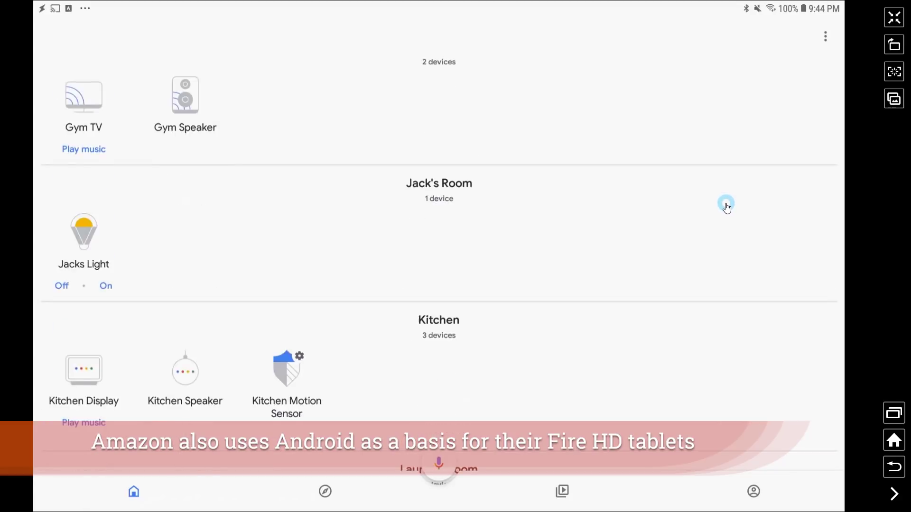
scroll(725, 205, "down", 2)
scroll(724, 208, "down", 3)
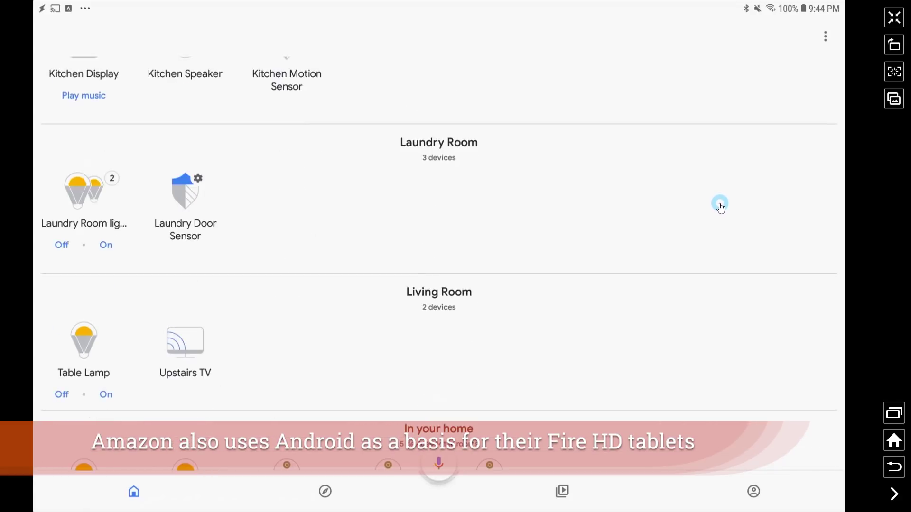